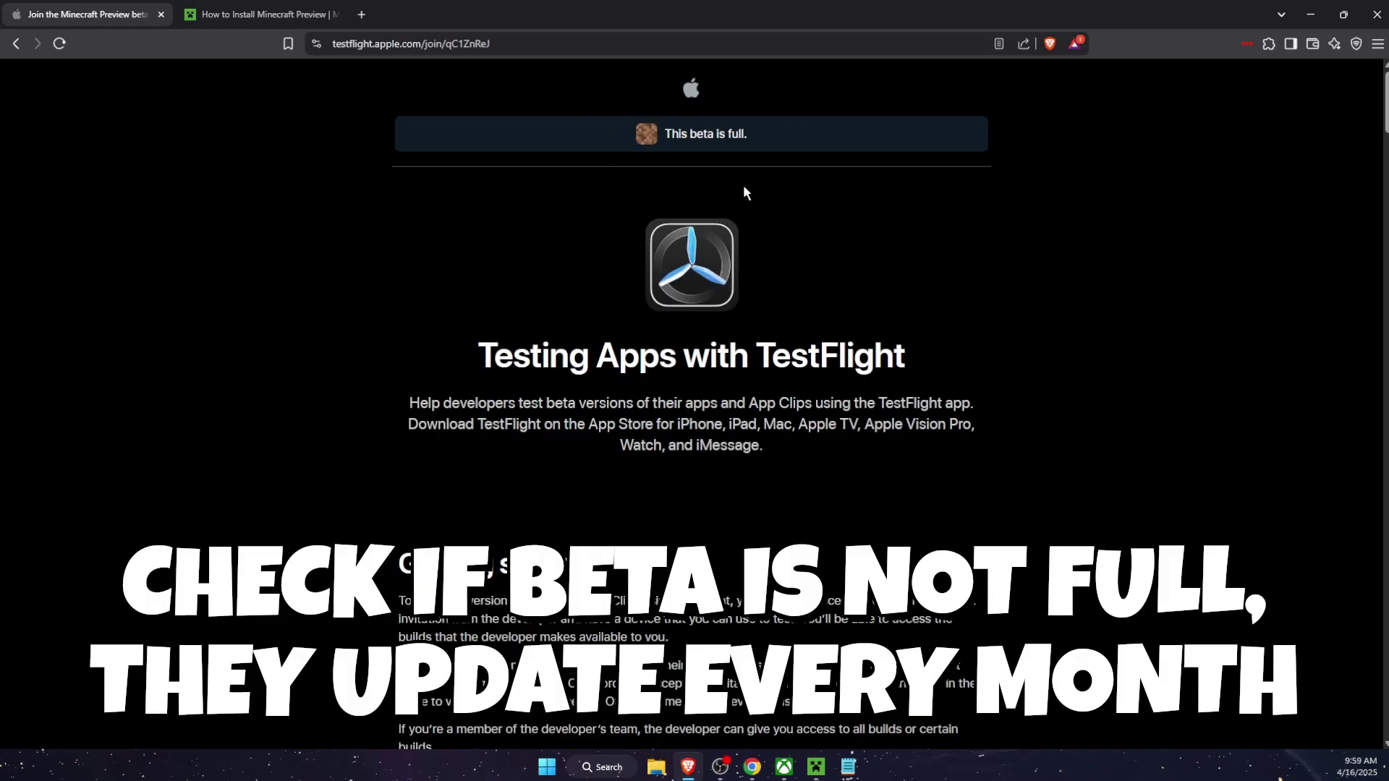
- Highlight and re-read the notice that the Minecraft Beta is full
mouse_move(763, 133)
left_mouse_down()
mouse_move(643, 143)
mouse_move(727, 134)
left_mouse_up()
left_click(651, 314)
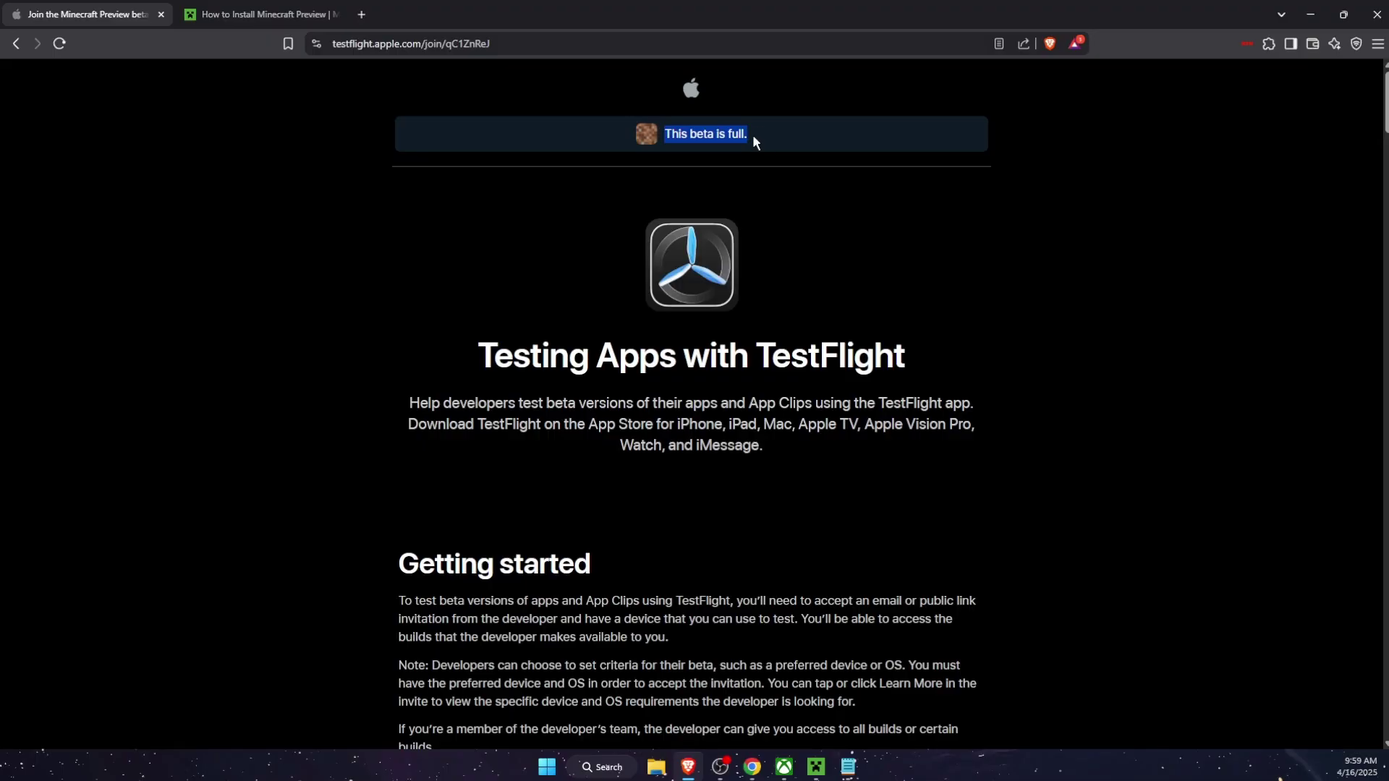
left_click(755, 134)
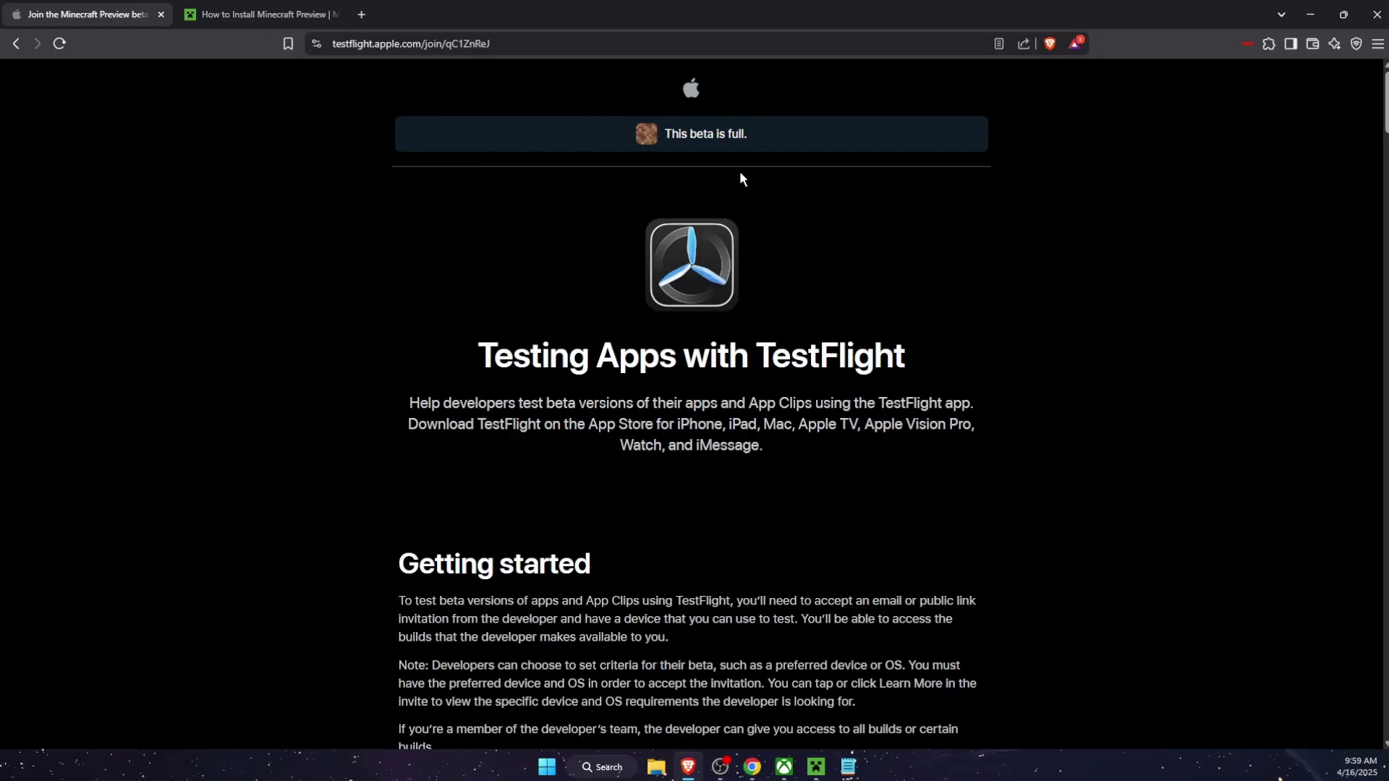
left_click_drag(744, 133, 684, 134)
left_click(743, 133)
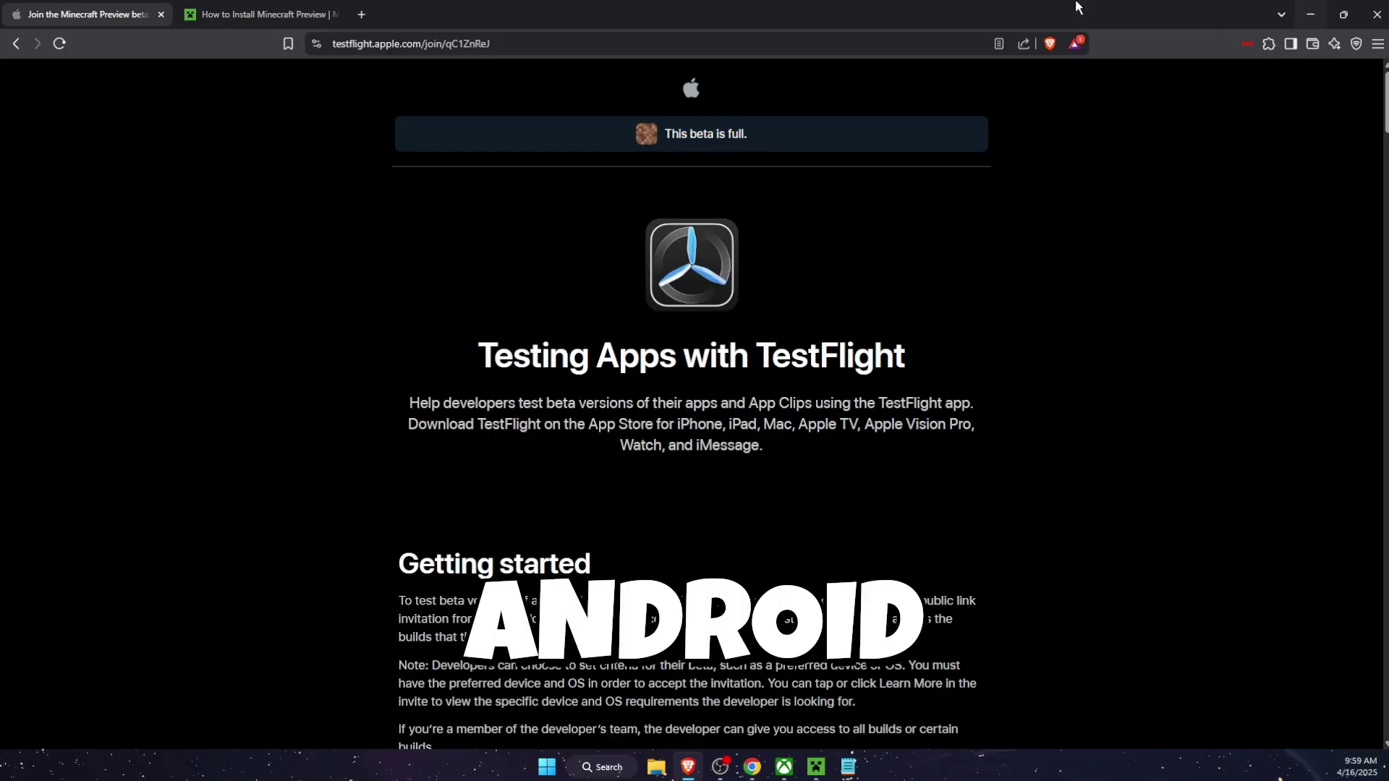
- In the Minecraft Preview help article, read the first Android steps and the Beta enrollment step
left_click(278, 18)
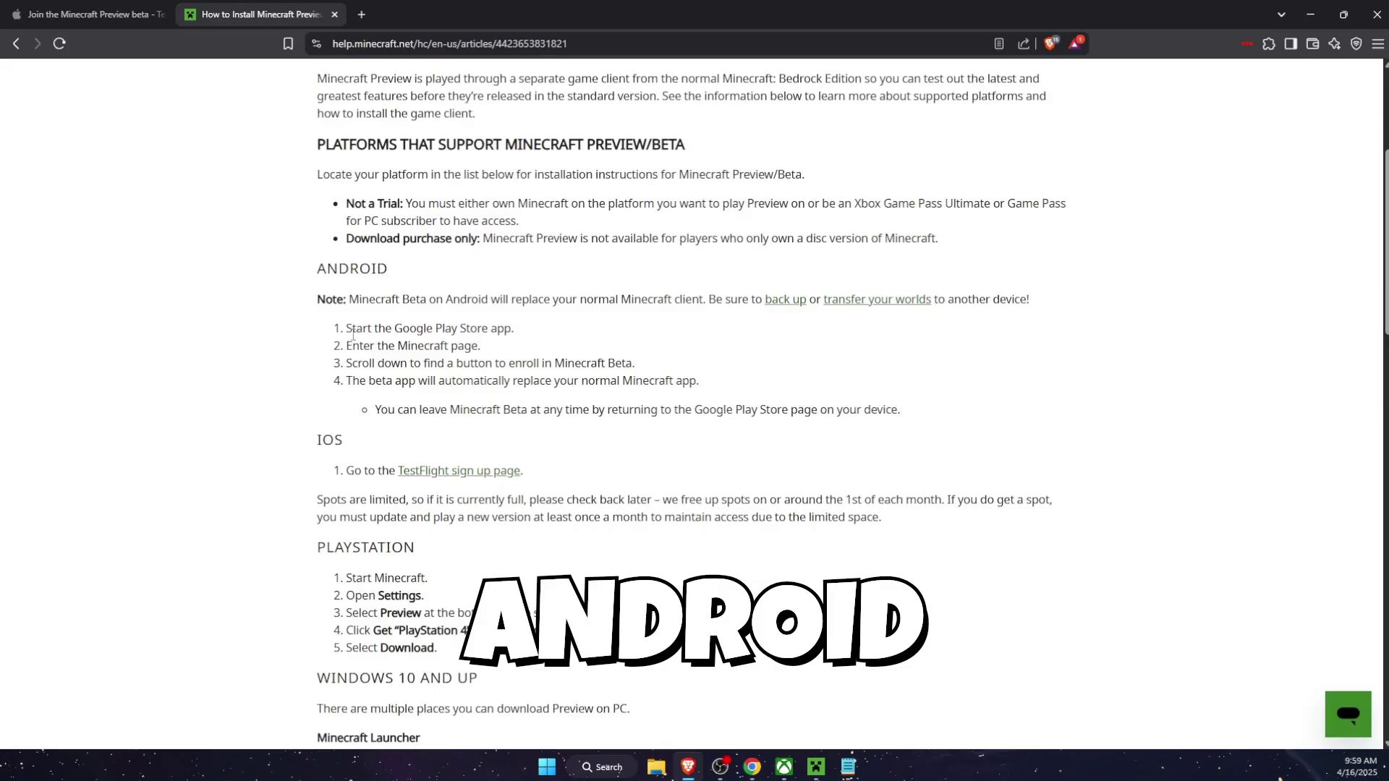
left_click_drag(351, 331, 554, 346)
left_click(555, 345)
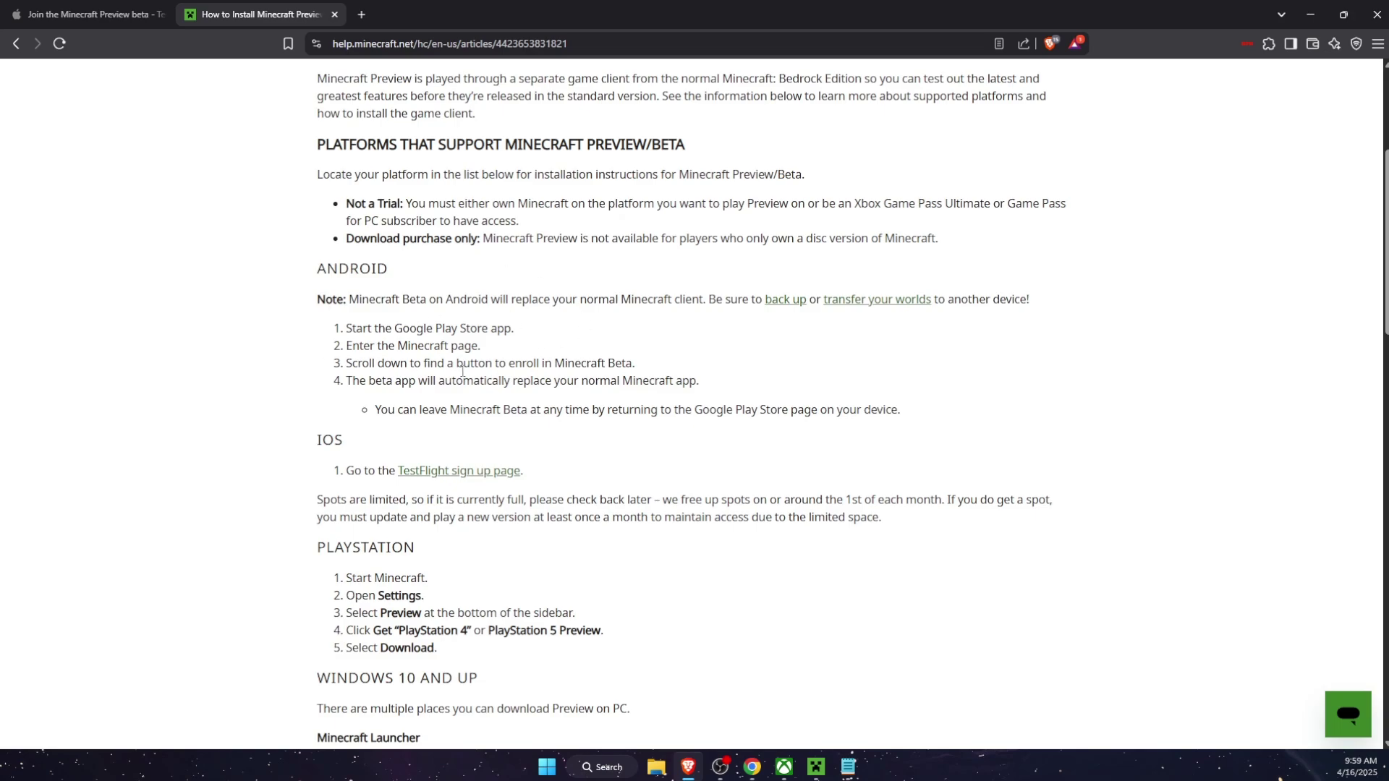
mouse_move(378, 363)
left_mouse_down()
mouse_move(644, 370)
mouse_move(536, 364)
left_mouse_up()
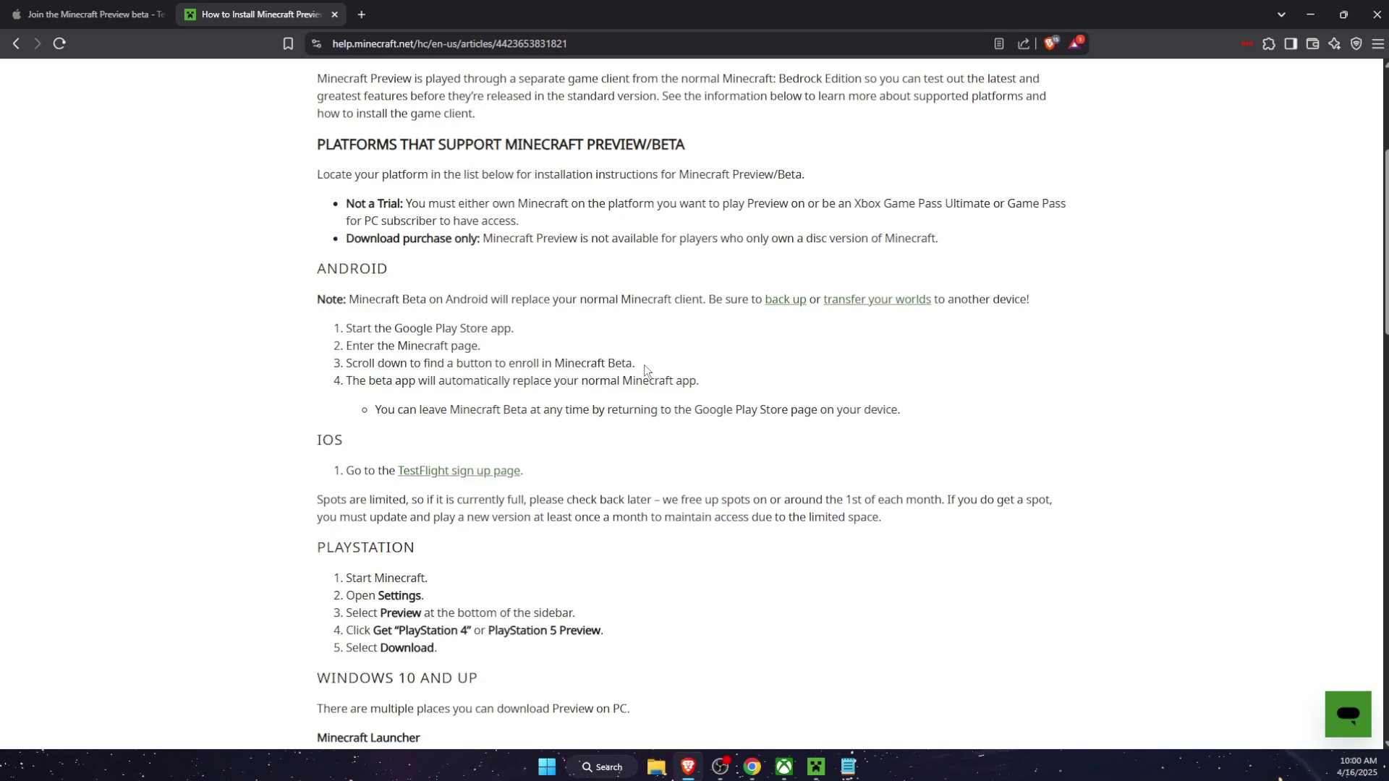
left_click(537, 363)
- Read step 4 about replacing the app and the note on leaving Minecraft Beta
left_click_drag(358, 380, 671, 382)
left_click(721, 395)
left_click_drag(347, 380, 582, 380)
left_click(652, 381)
left_click_drag(347, 380, 656, 383)
left_click(945, 439)
left_click_drag(451, 410, 784, 409)
left_click(800, 409)
- Bring the Minecraft Launcher window forward, showing its Java Edition page
left_click(1310, 14)
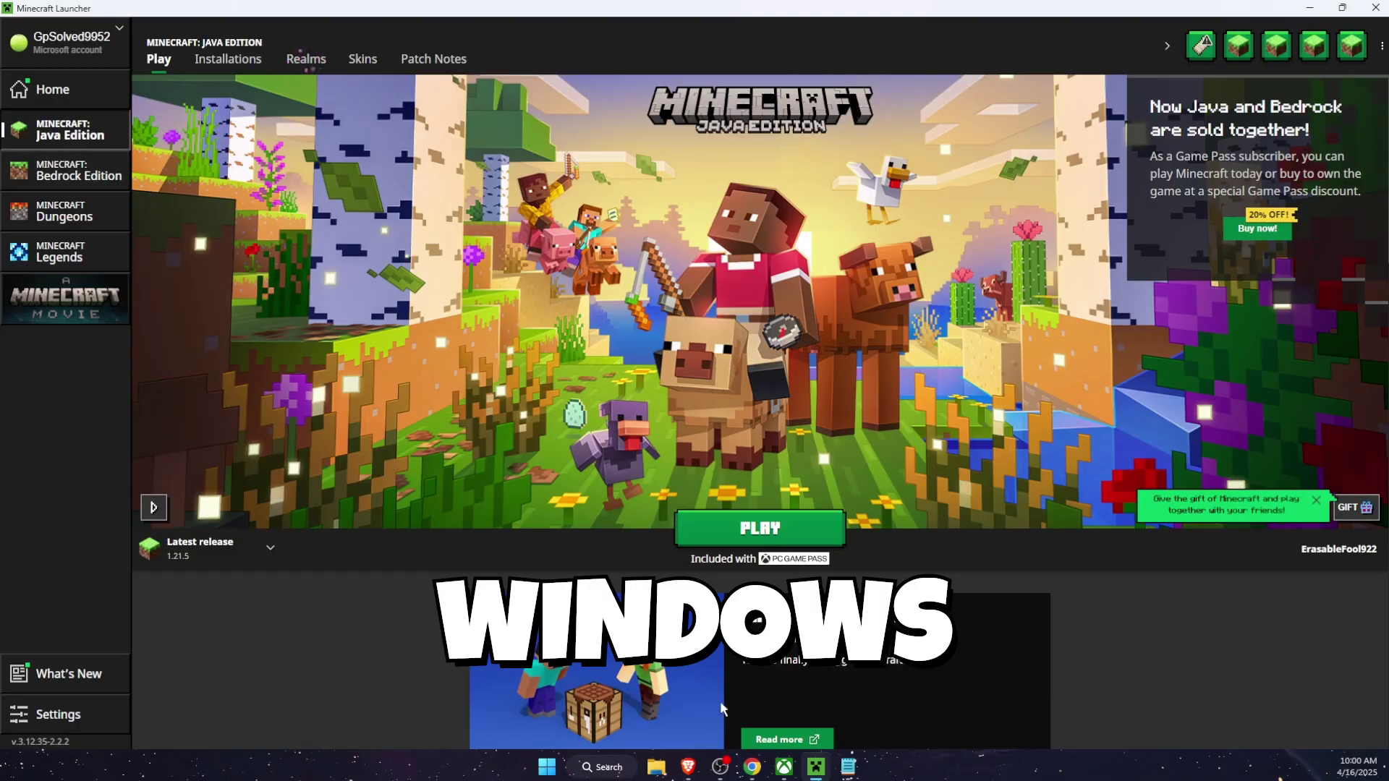
left_click(593, 744)
type("min")
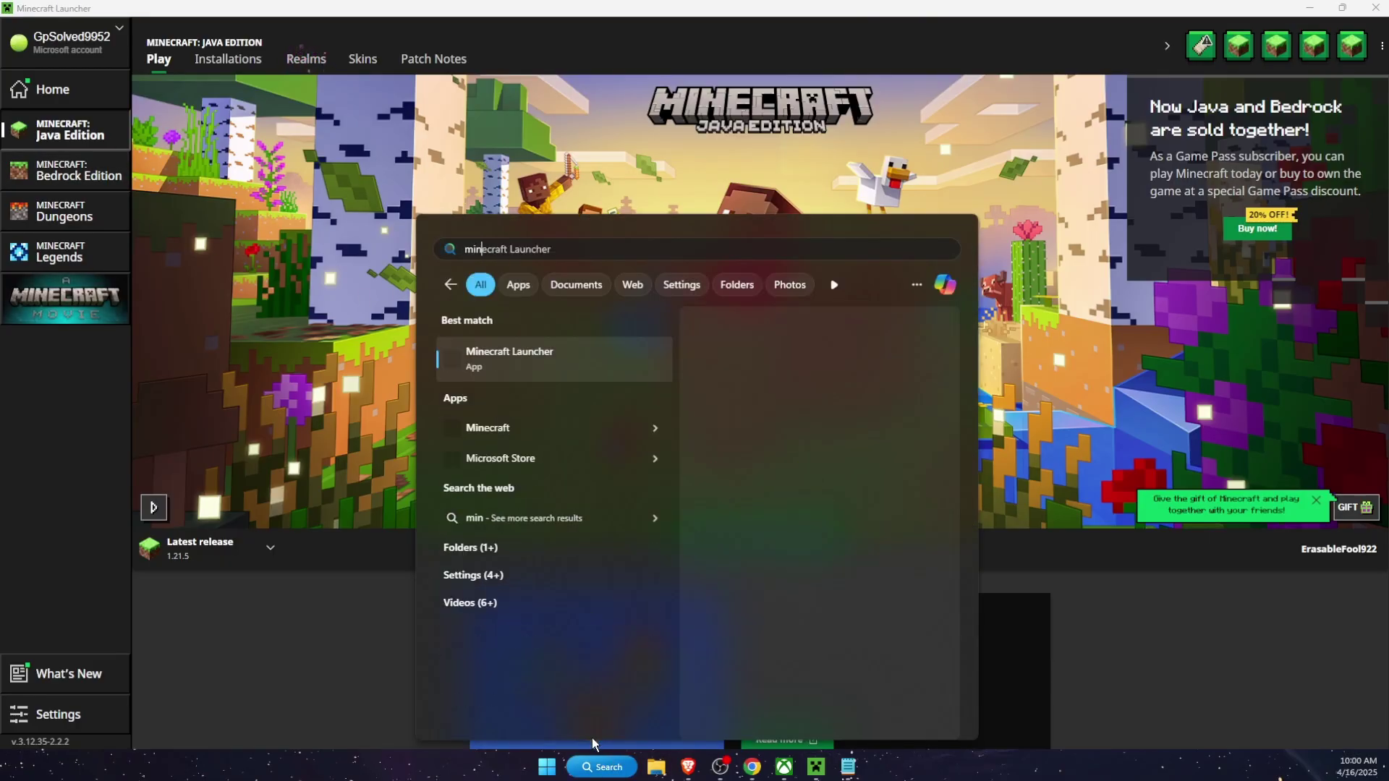
left_click(202, 158)
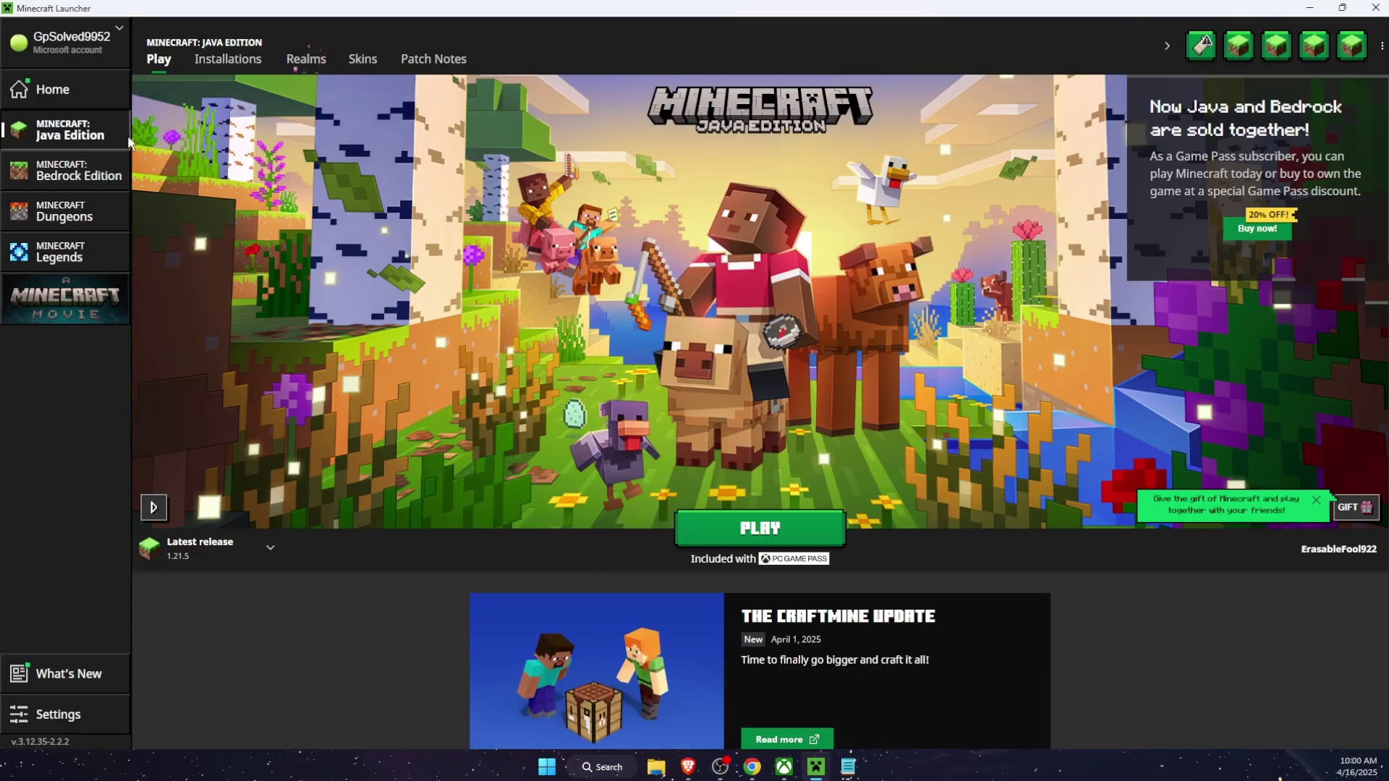
- Select Latest preview under Bedrock Edition and install Minecraft Preview to the C: drive
left_click(47, 176)
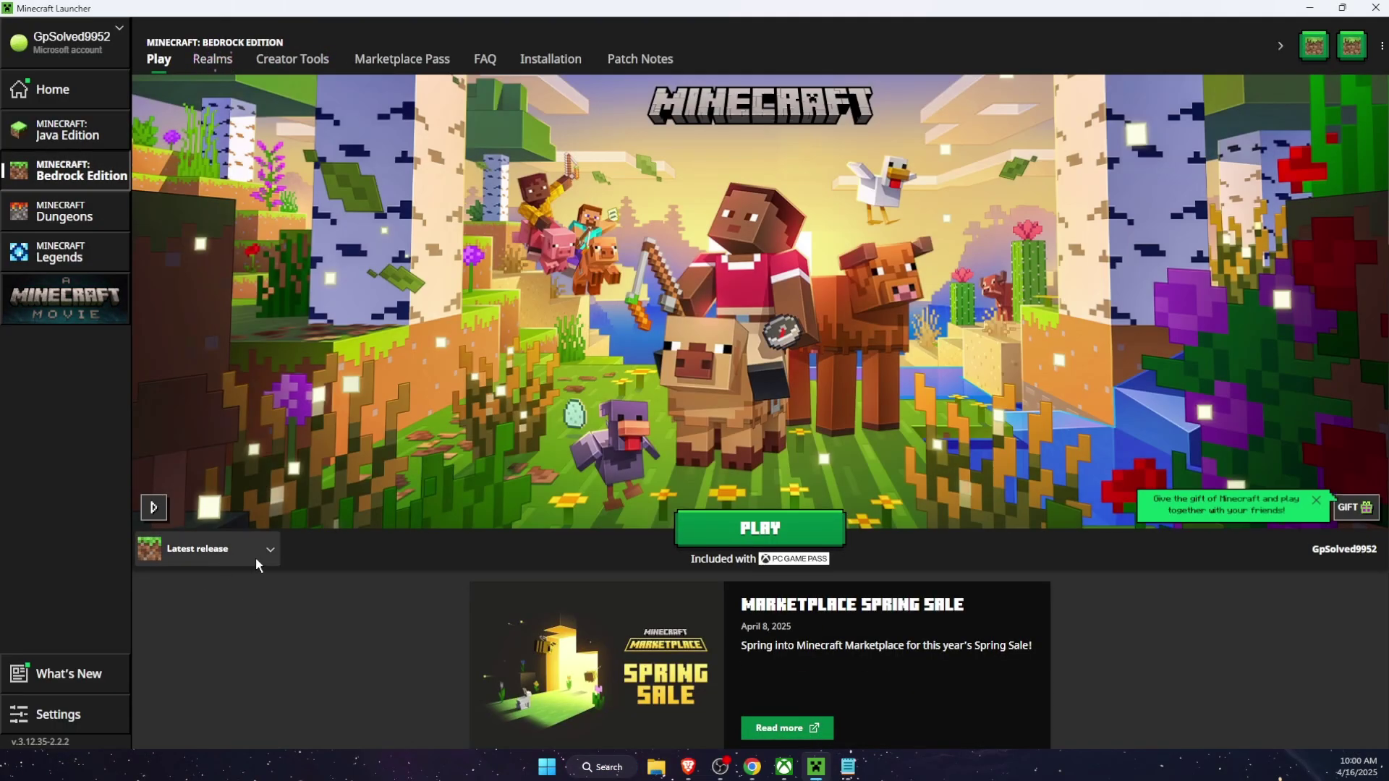
left_click(271, 551)
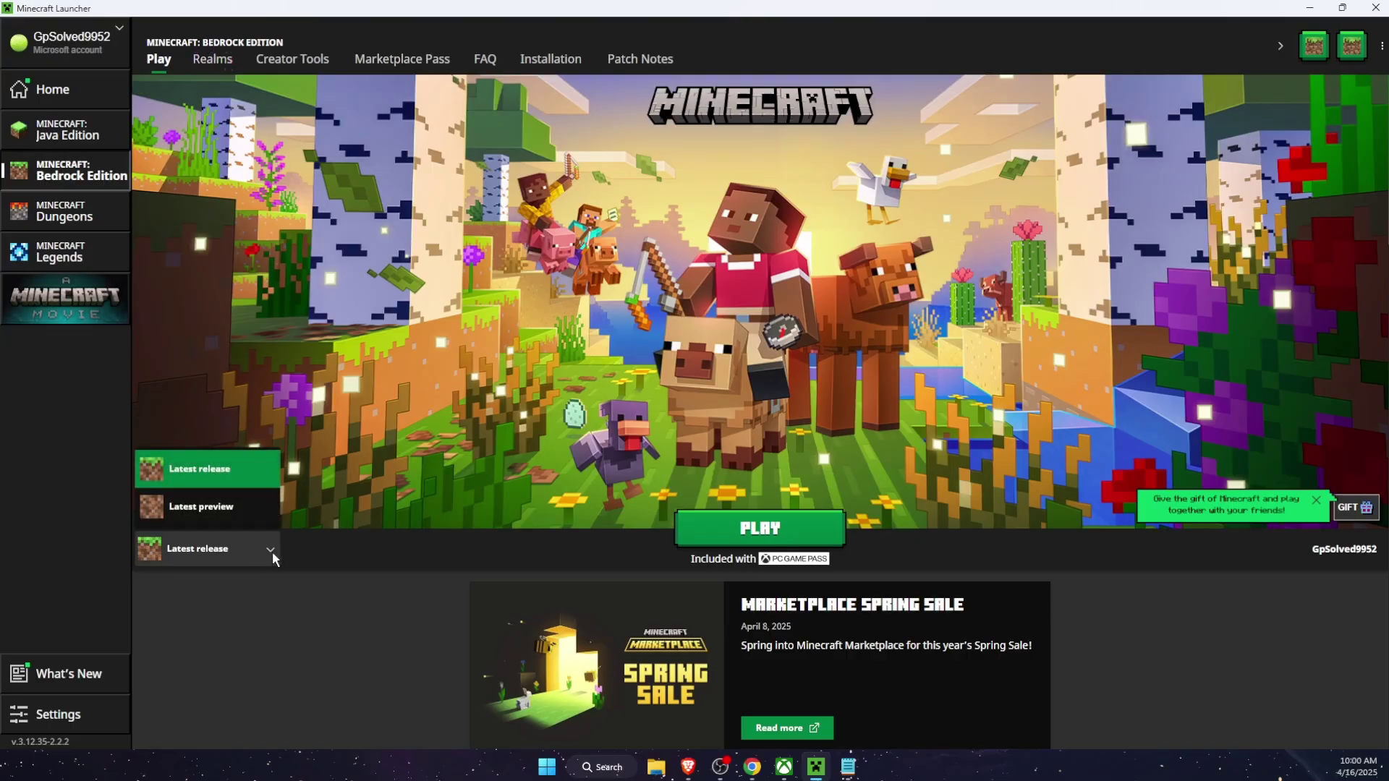
left_click(248, 508)
left_click(771, 545)
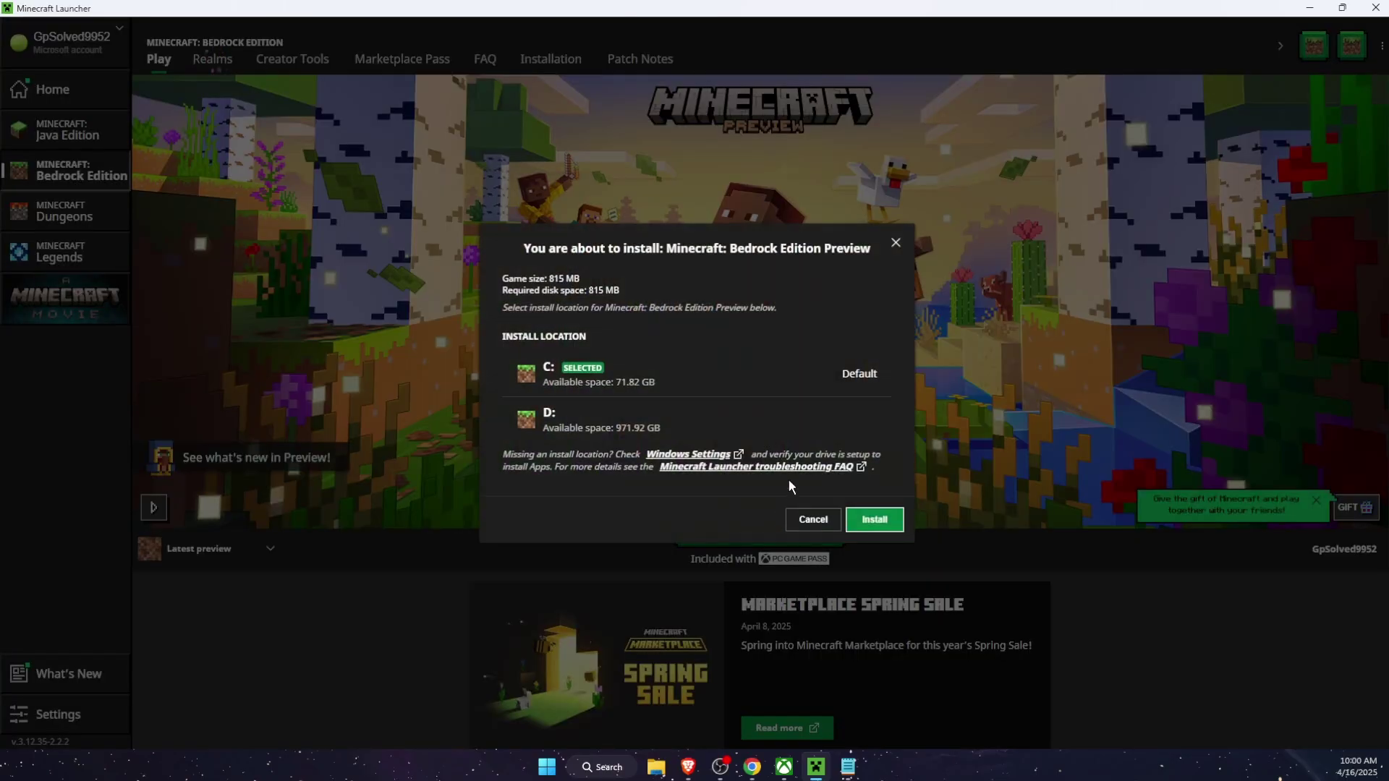
left_click(875, 520)
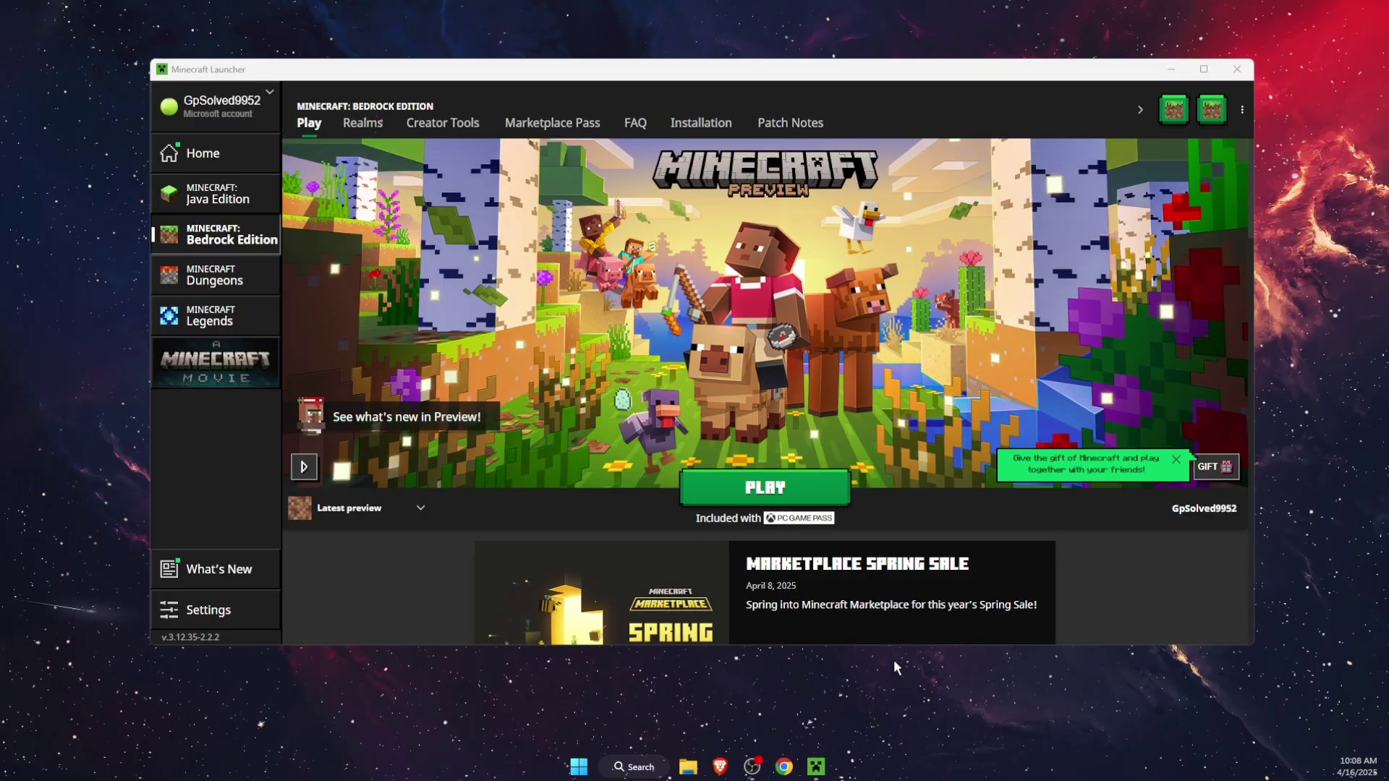
- Start Minecraft Preview using PLAY on the Bedrock Edition Latest preview
left_click(774, 490)
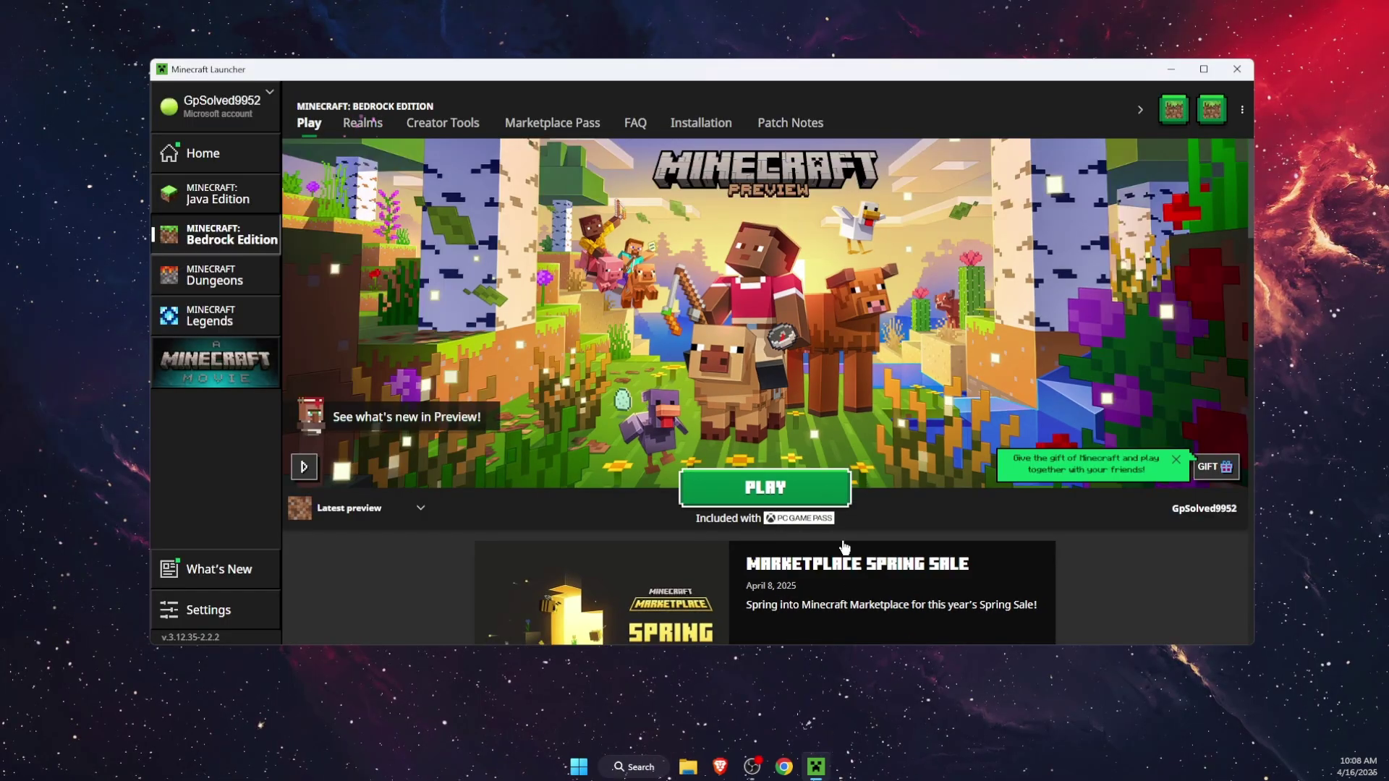